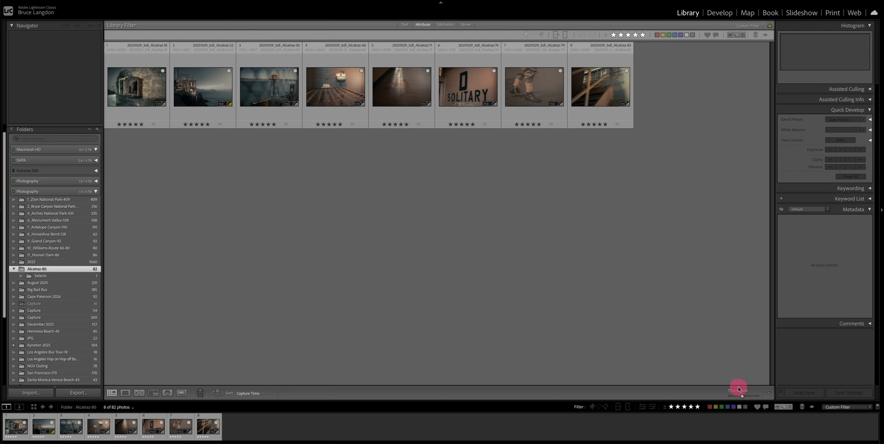
- Enlarge the thumbnails in the grid view
drag(742, 397, 730, 381)
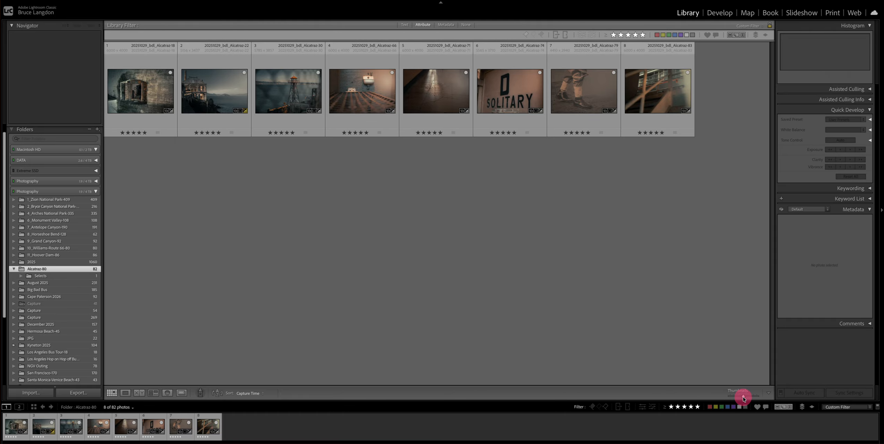
drag(743, 399, 745, 399)
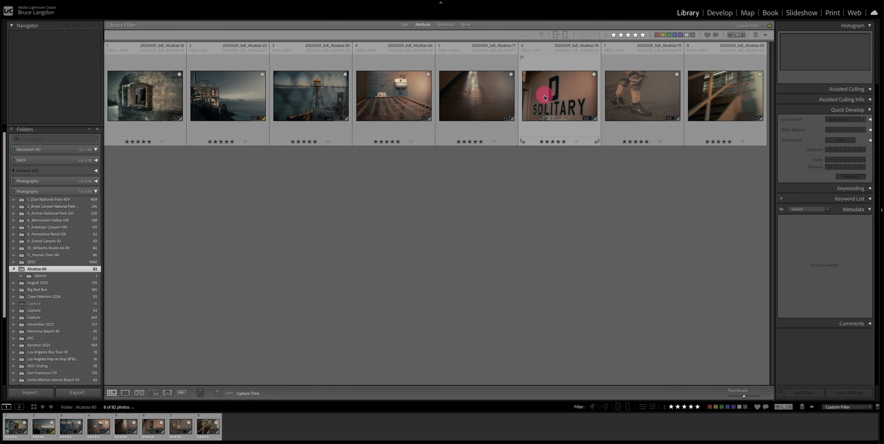
mouse_move(397, 100)
mouse_down()
mouse_move(245, 100)
mouse_move(411, 104)
mouse_up()
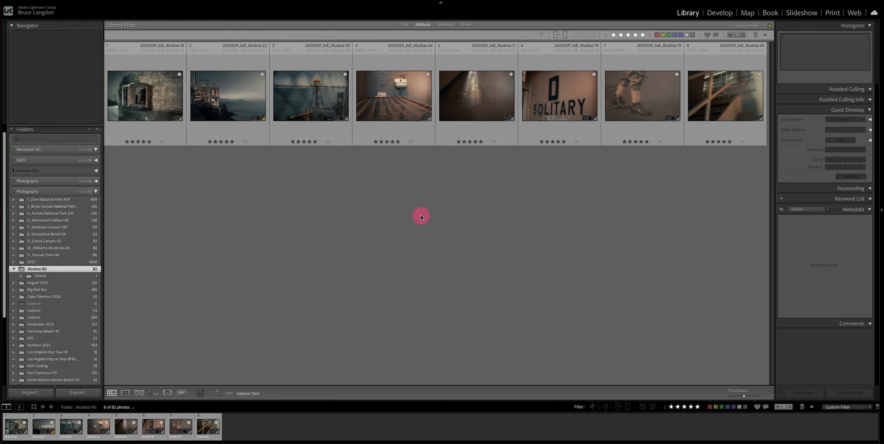
- Select all eight photos and create a collection named Bruces Poster that includes the selected photos
key(super+a)
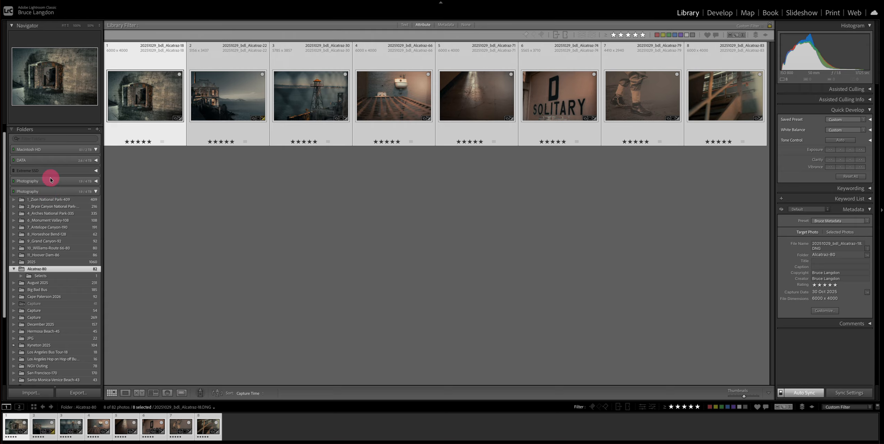
click(13, 131)
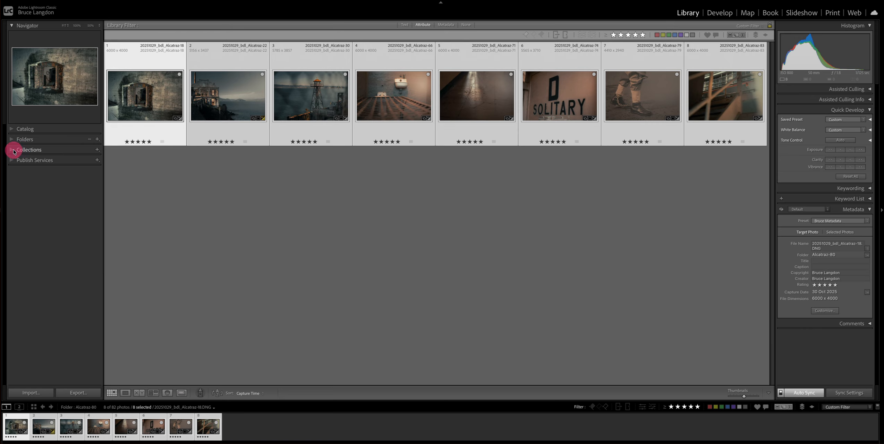
click(97, 150)
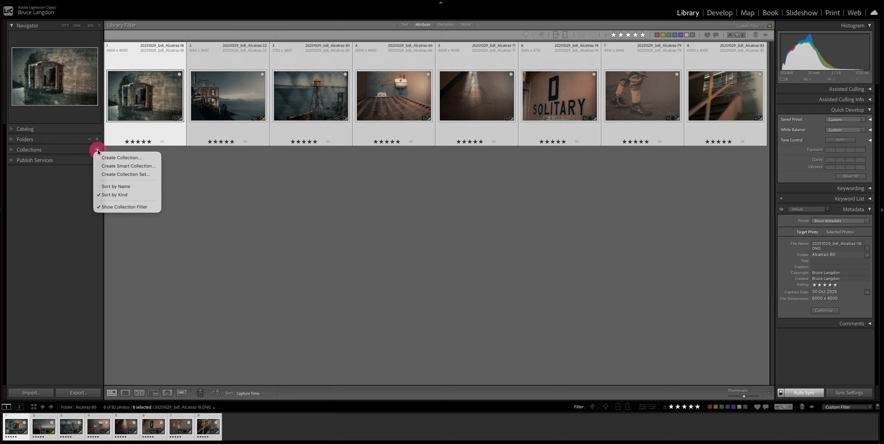
click(119, 159)
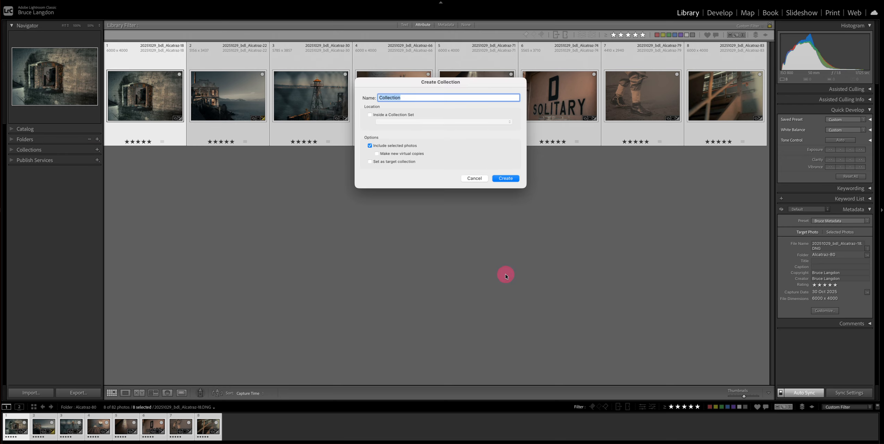
text(Bruces Poster)
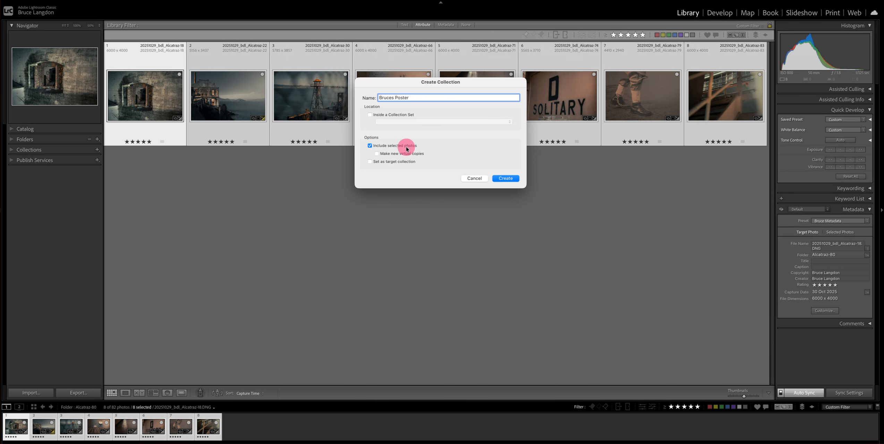
click(507, 179)
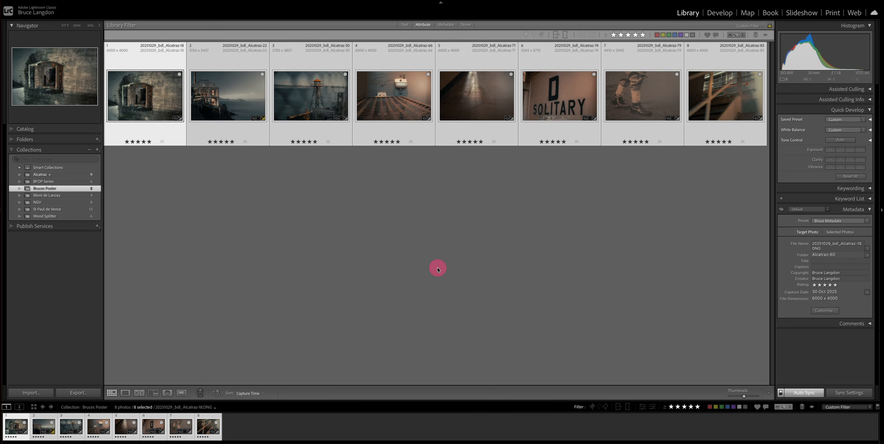
- Rearrange the order of the photos within the Bruces Poster collection
click(43, 191)
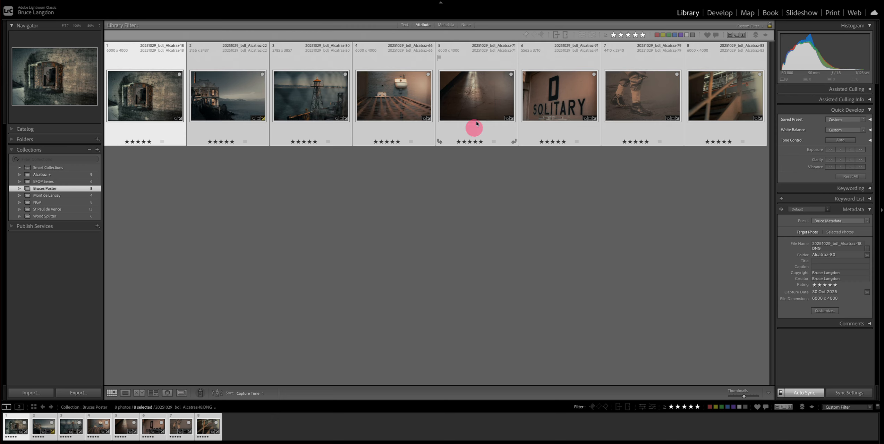
click(480, 97)
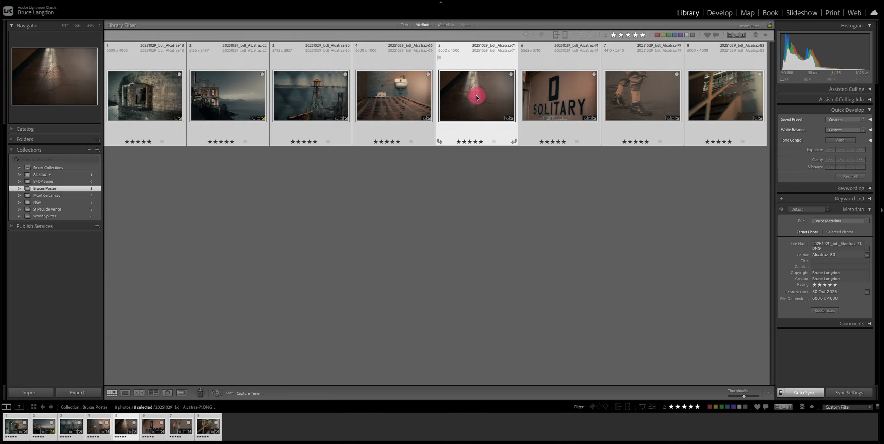
mouse_move(476, 97)
mouse_down()
mouse_move(378, 100)
mouse_move(469, 99)
mouse_up()
click(484, 203)
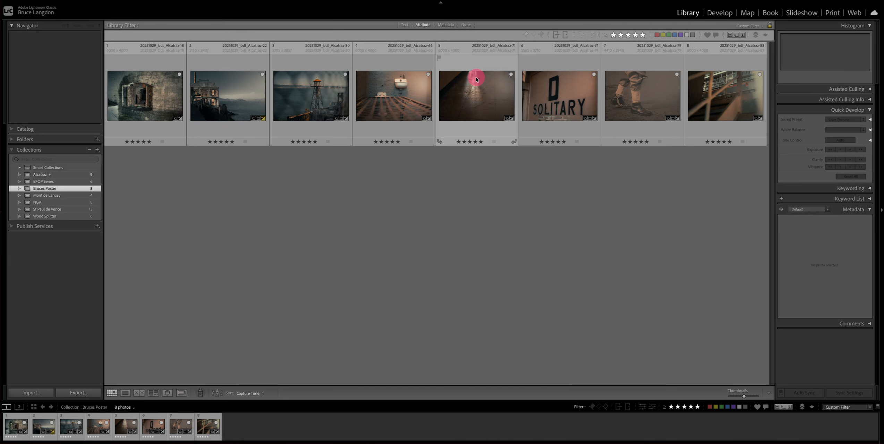
drag(478, 98, 206, 101)
click(662, 102)
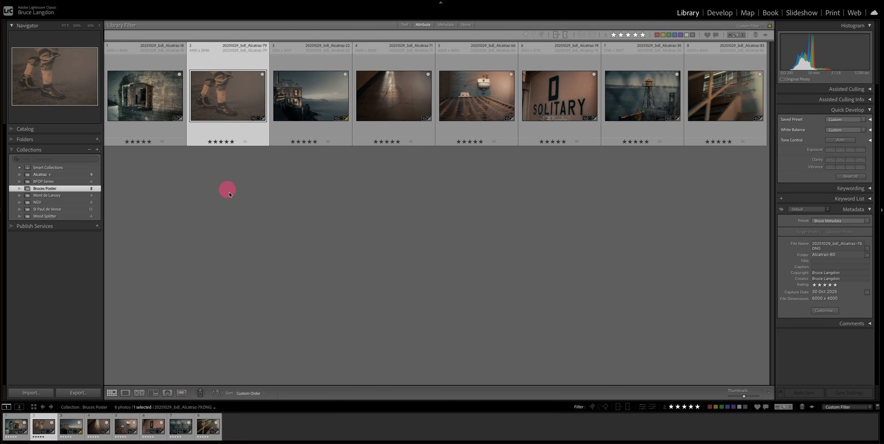
click(290, 220)
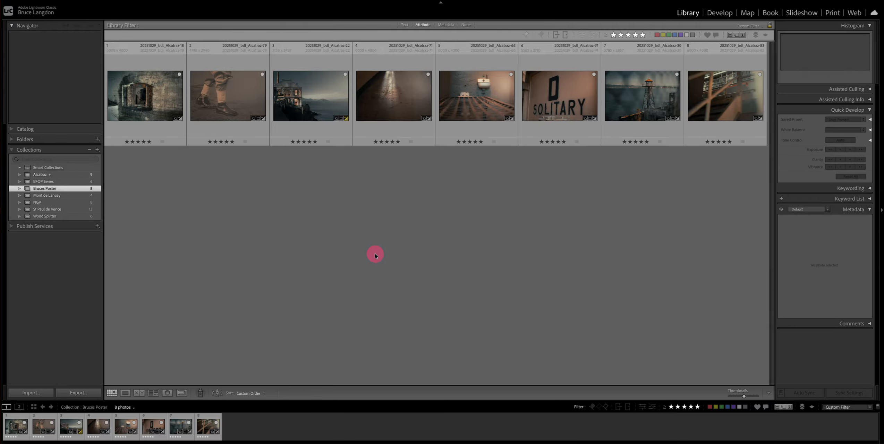
- Open the Alcatraz collection and rearrange its nine photos into a custom order
click(41, 174)
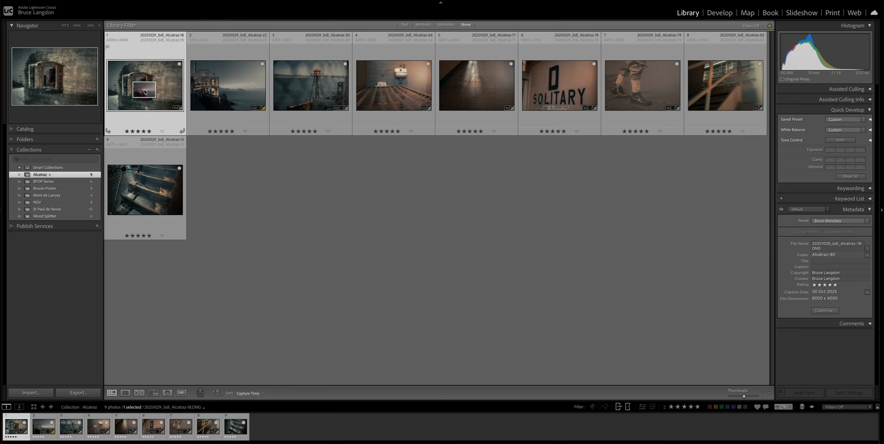
drag(145, 91, 236, 87)
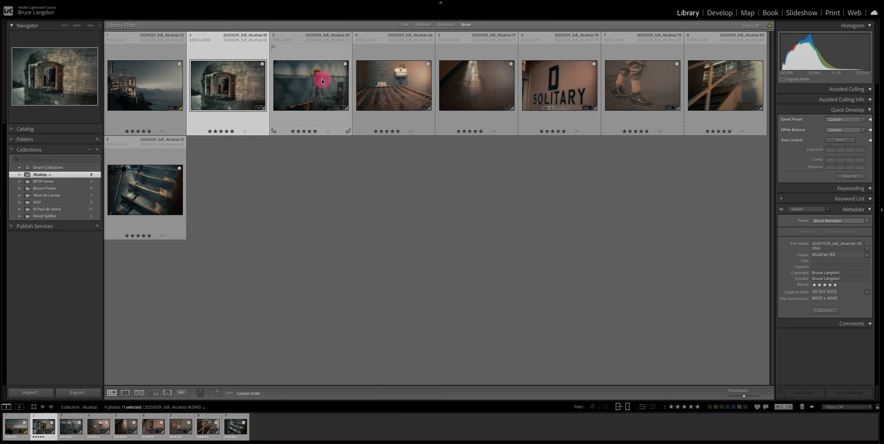
drag(341, 89, 680, 91)
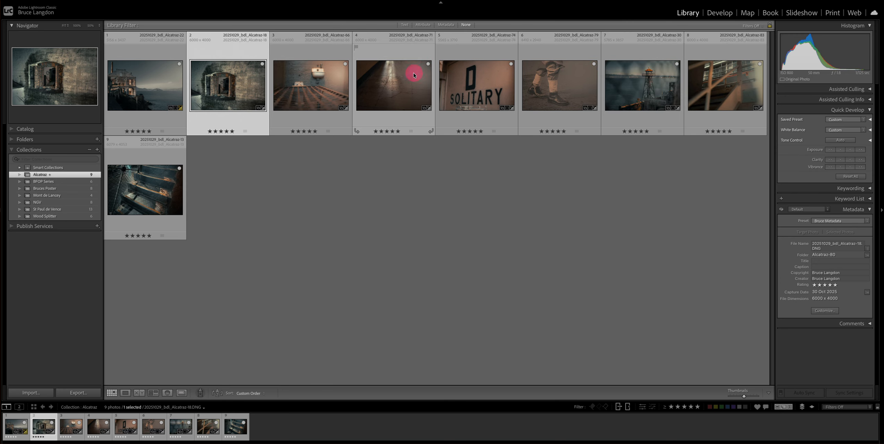
drag(395, 87, 605, 108)
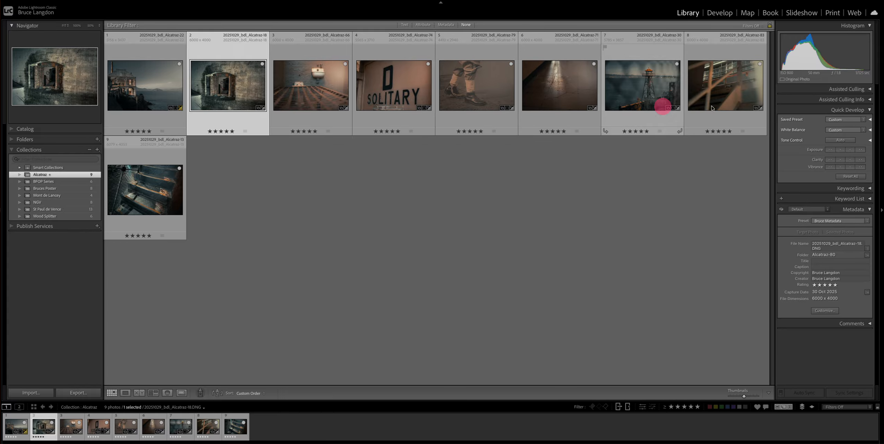
drag(751, 94, 287, 83)
drag(141, 173, 267, 69)
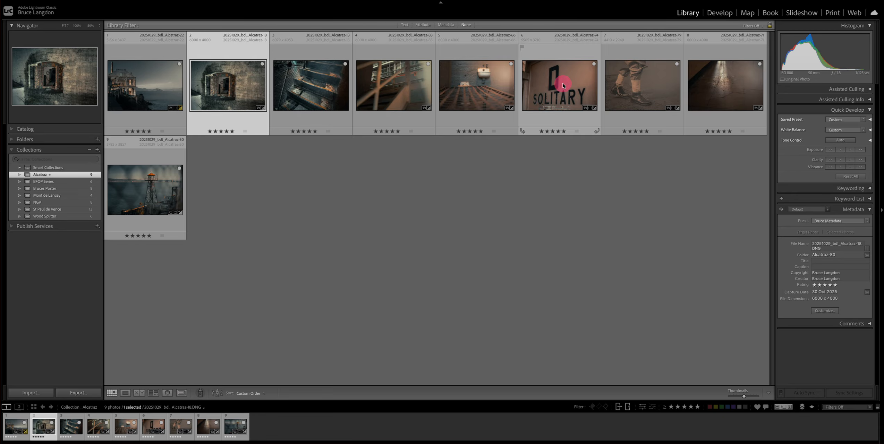
drag(562, 84, 473, 91)
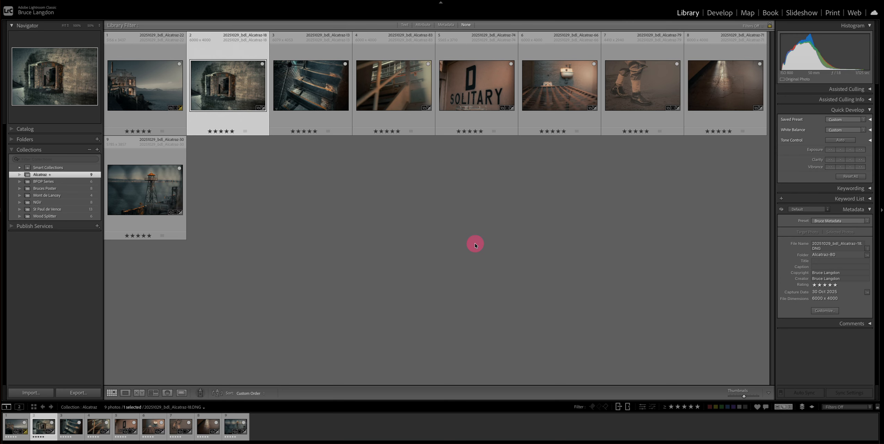
- Select all photos and apply the A2 Essay 9-6x4 user template in the Print module
key(ctrl+a)
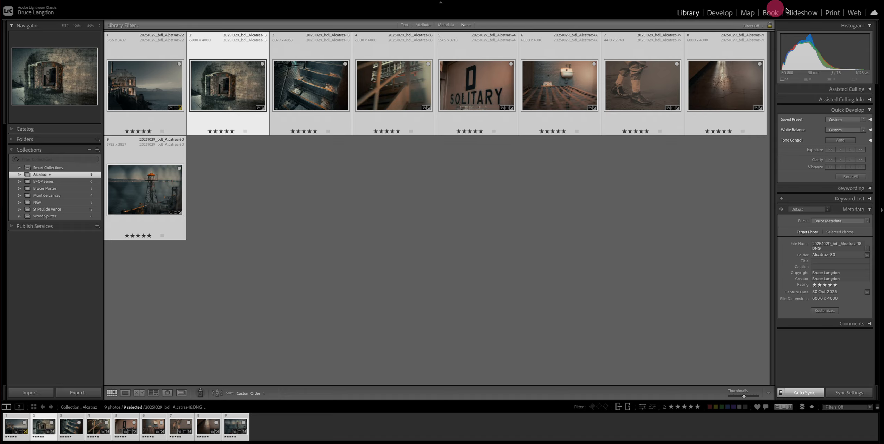
click(832, 13)
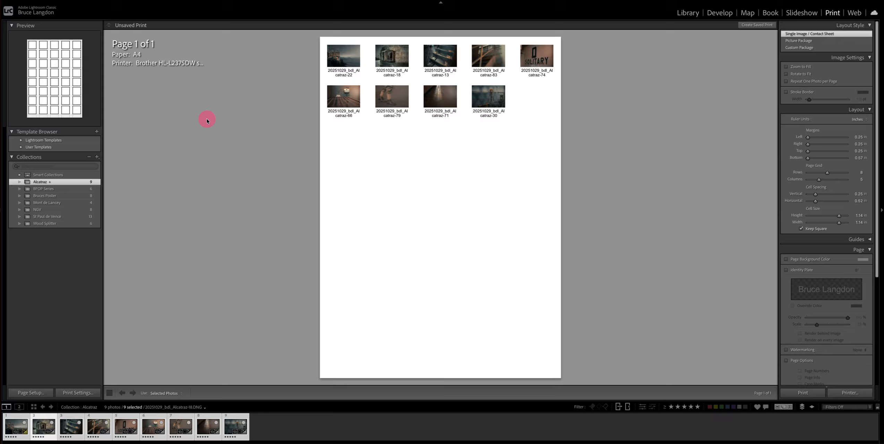
click(21, 148)
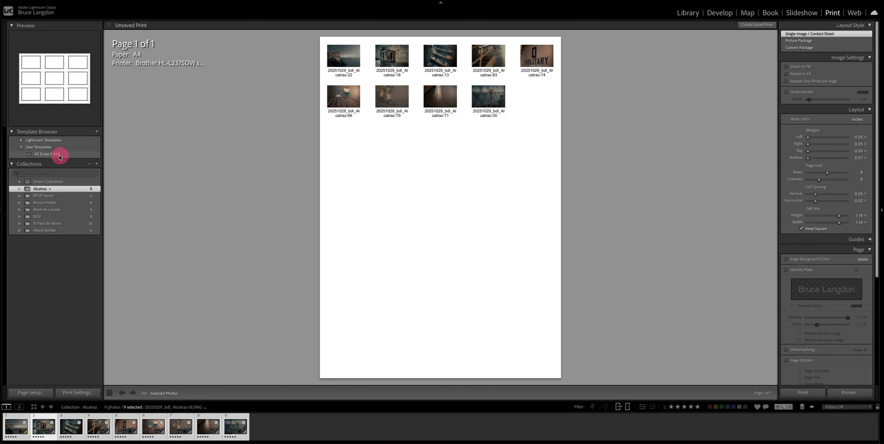
click(43, 157)
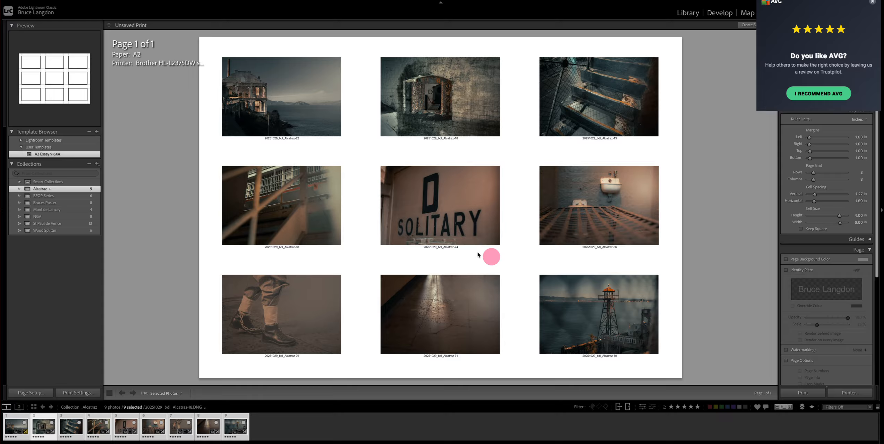
- Review the A2 landscape page setup and confirm it
click(31, 393)
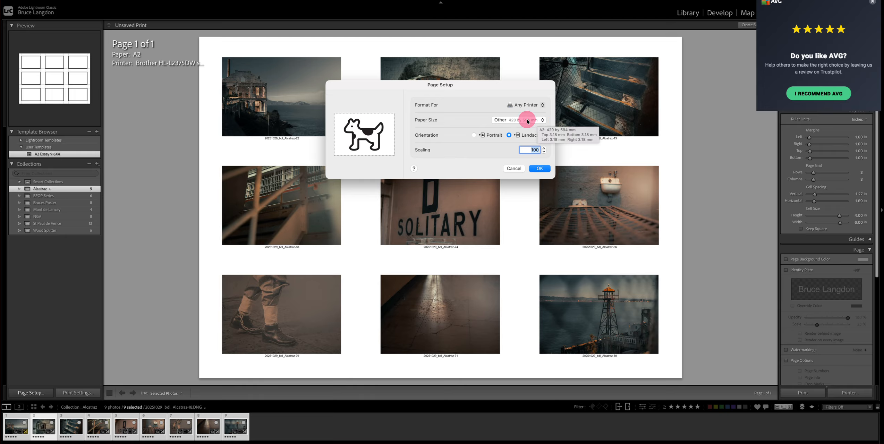
click(540, 169)
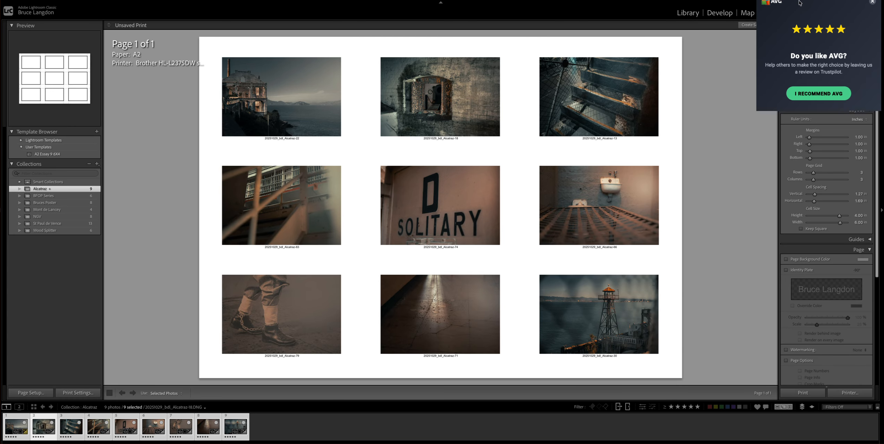
click(719, 175)
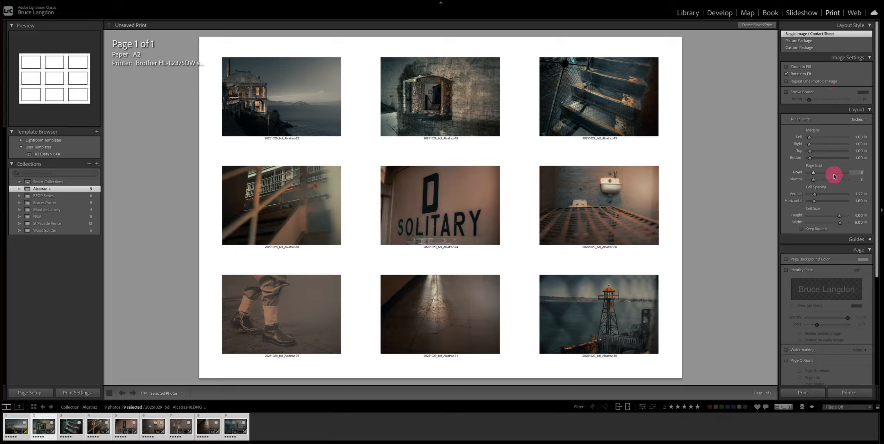
- Enlarge the layout cells to about 4.30 in high by 6.83 in wide
scroll(829, 183, down, 5)
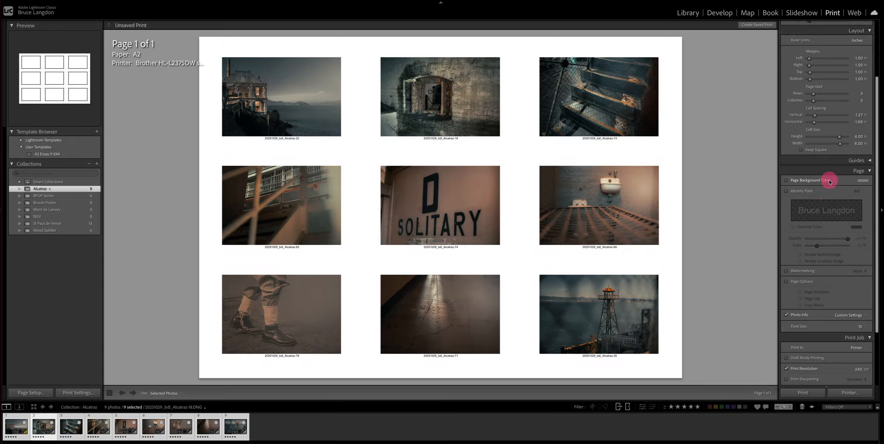
scroll(829, 183, down, 2)
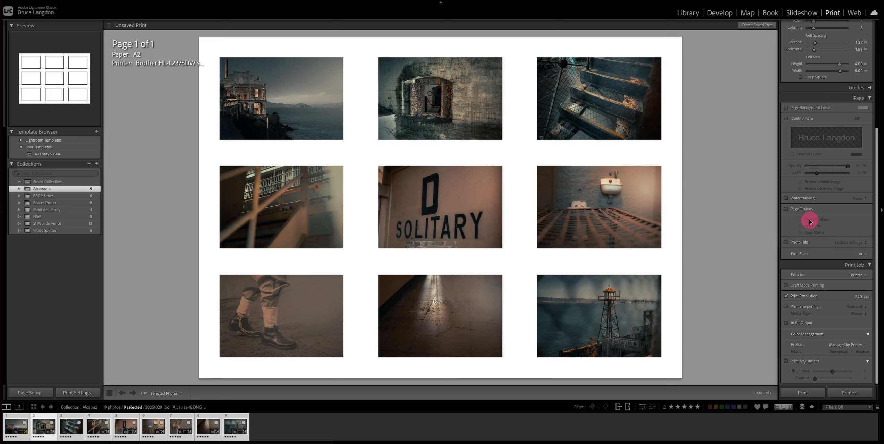
scroll(809, 222, up, 3)
scroll(809, 222, up, 5)
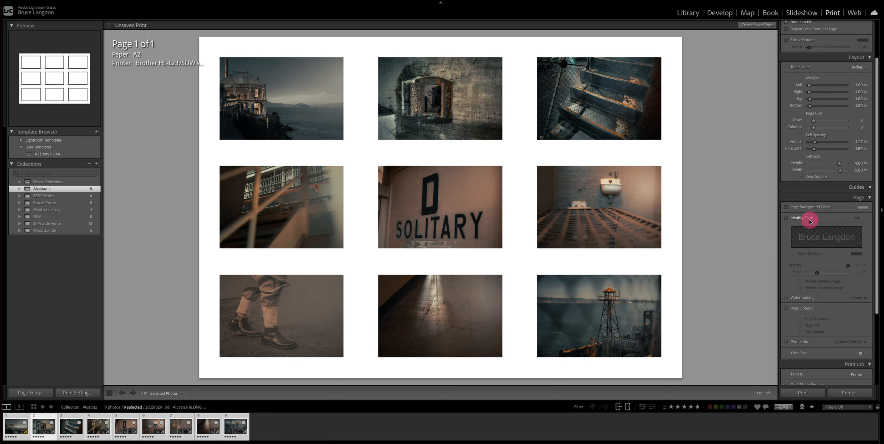
scroll(809, 222, up, 1)
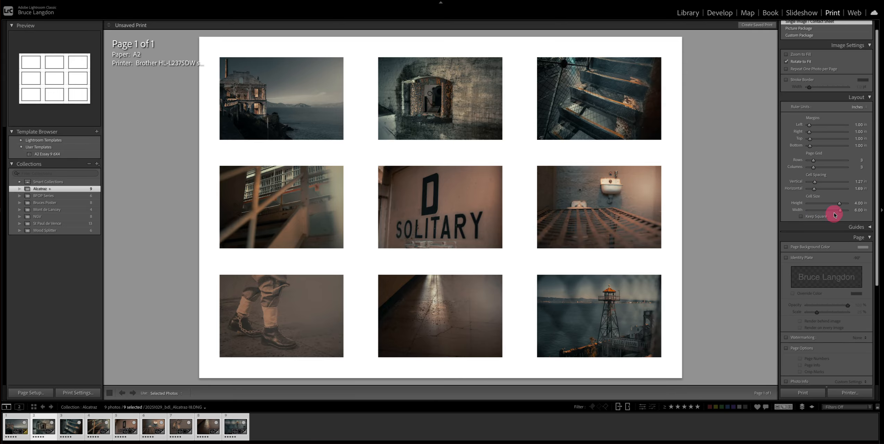
drag(840, 205, 844, 213)
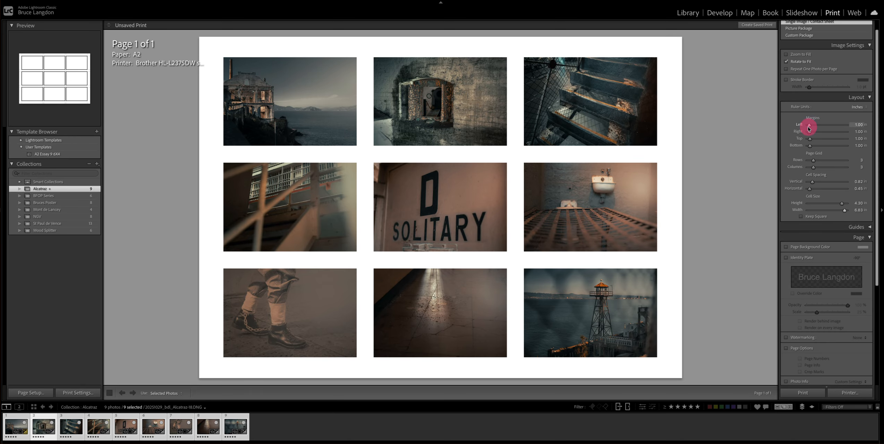
- Widen the left margin to about 1.30 in and reduce the vertical cell spacing to about 0.38 in
drag(809, 127, 810, 128)
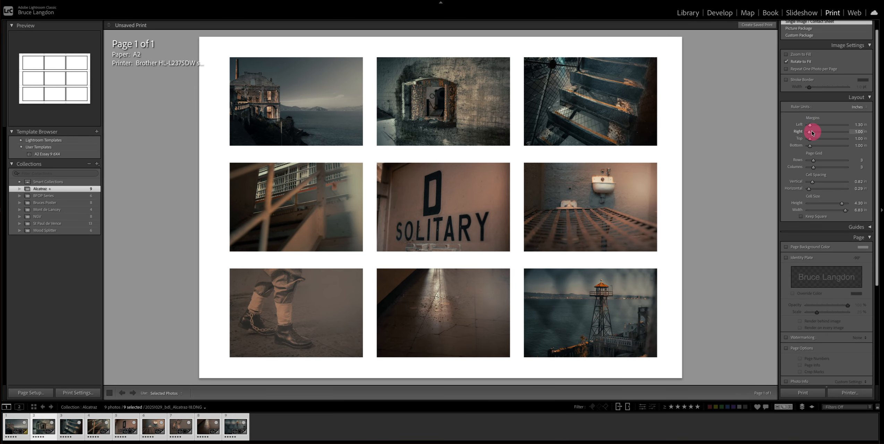
drag(814, 162, 809, 184)
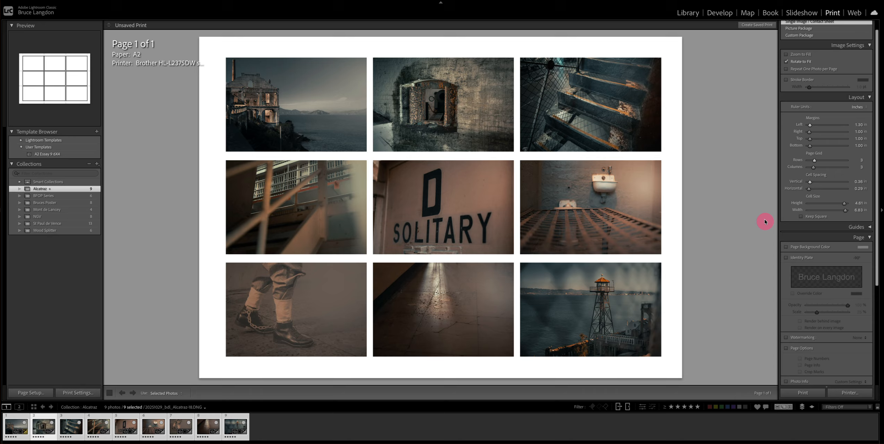
- Set the left page margin to 1.0 in
click(858, 125)
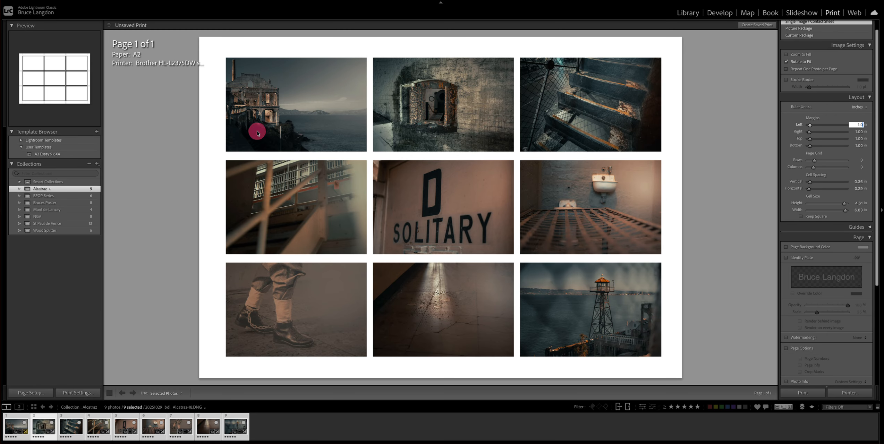
text(1.0)
key(Return)
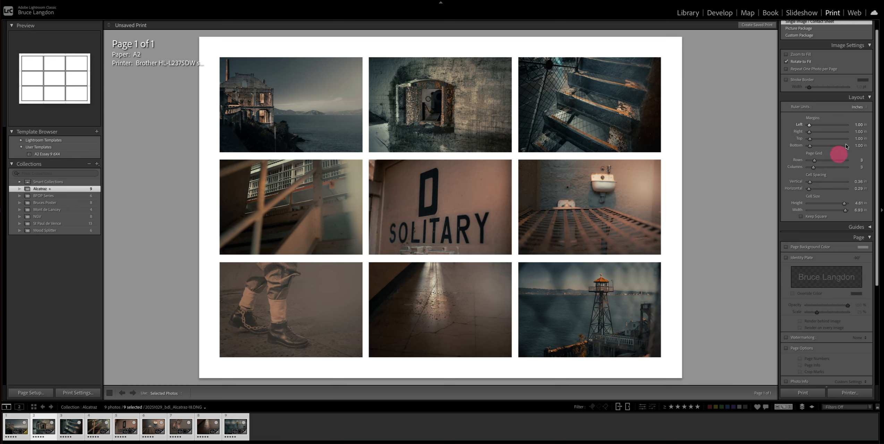
click(862, 139)
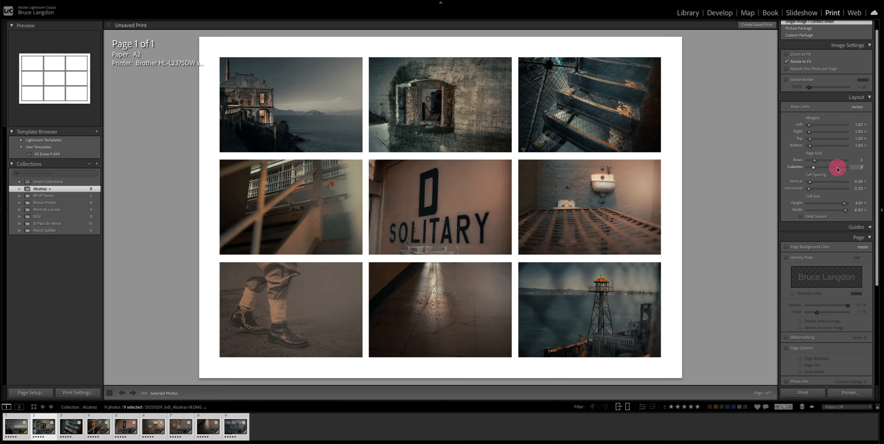
- Enable the page background colour and set it to black
scroll(837, 176, down, 5)
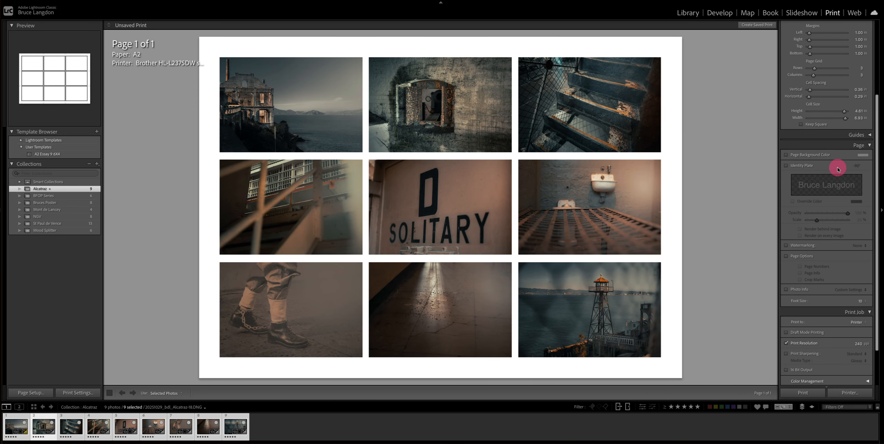
scroll(837, 169, up, 1)
scroll(837, 168, down, 1)
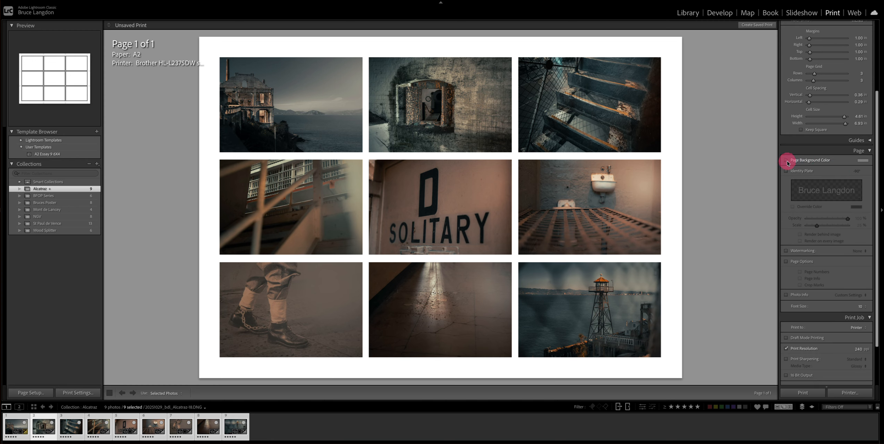
scroll(787, 163, up, 1)
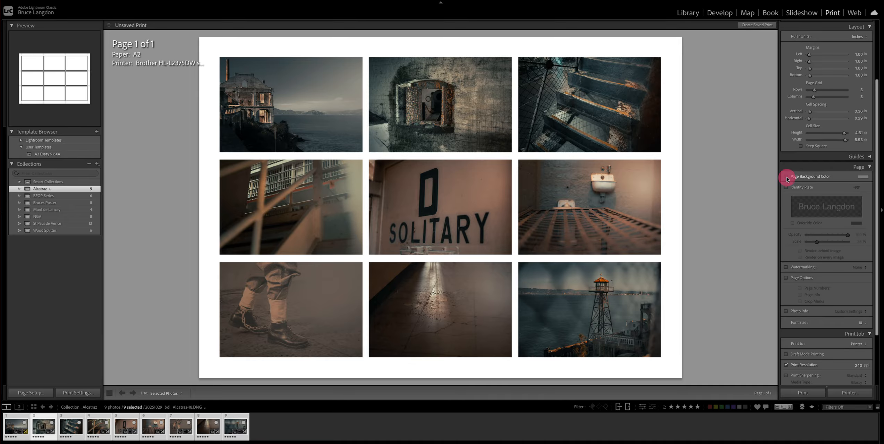
click(787, 177)
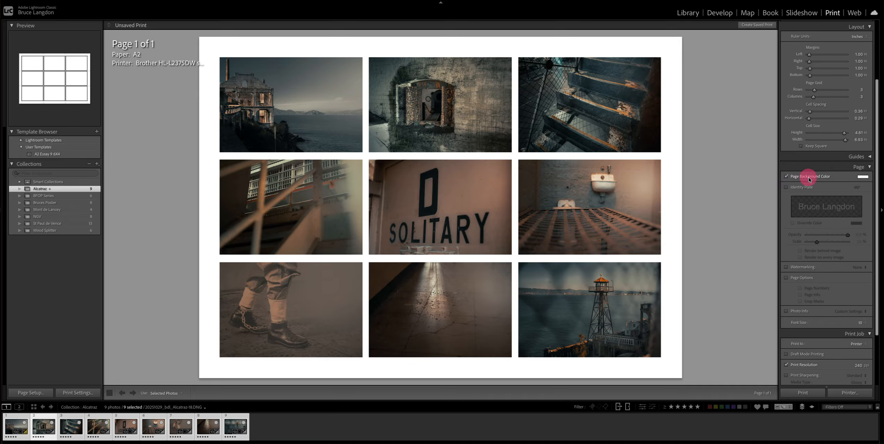
click(863, 177)
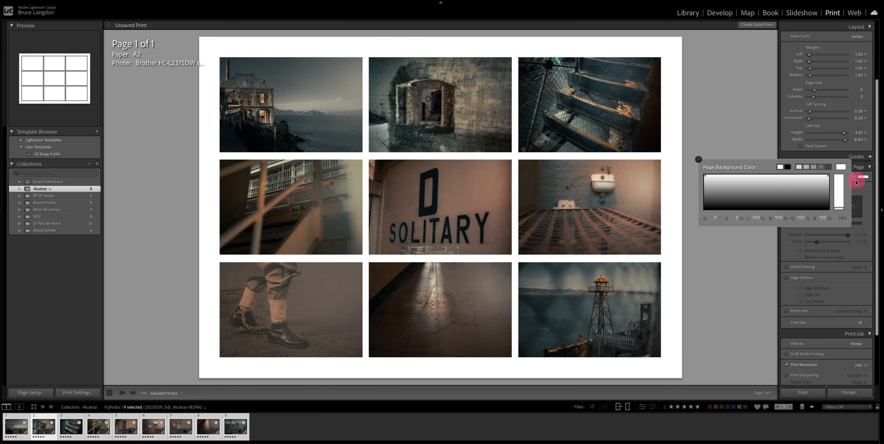
click(792, 168)
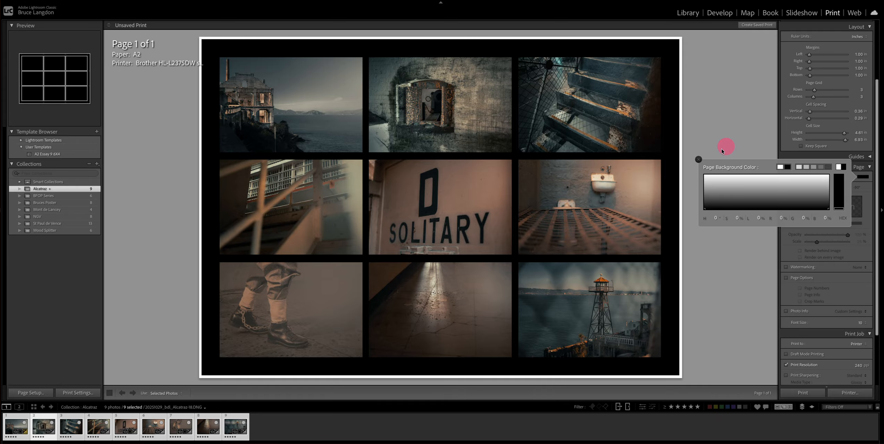
click(700, 160)
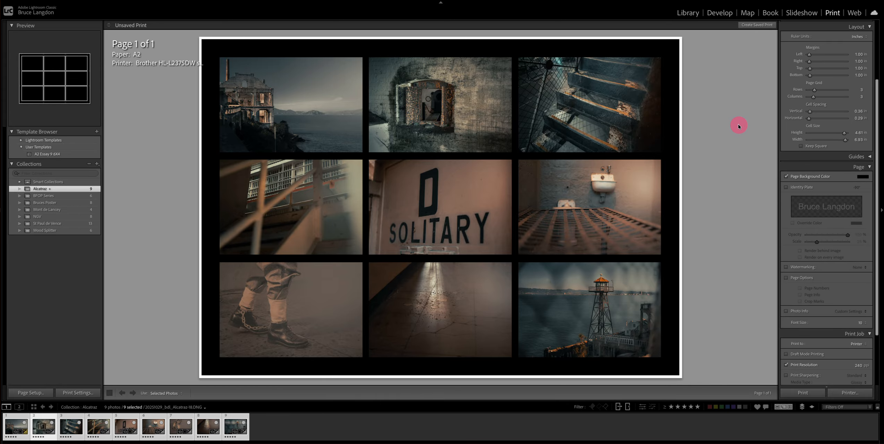
- Enable a stroke border around the photos and set its colour to light grey at 65% brightness
scroll(821, 126, up, 4)
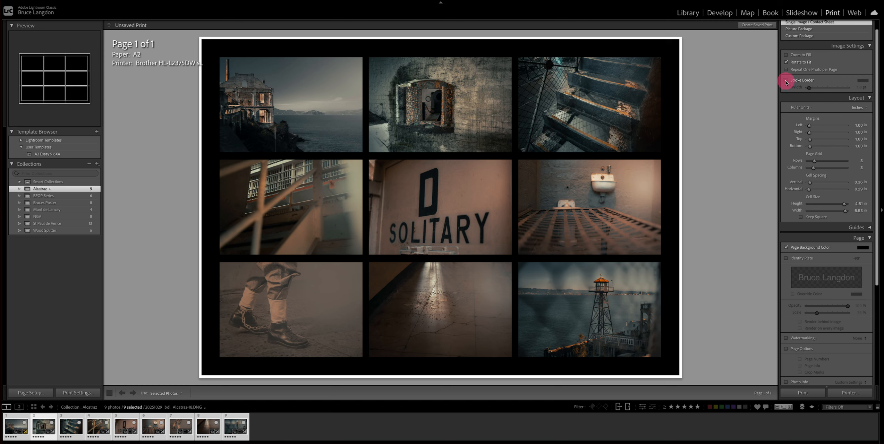
click(787, 81)
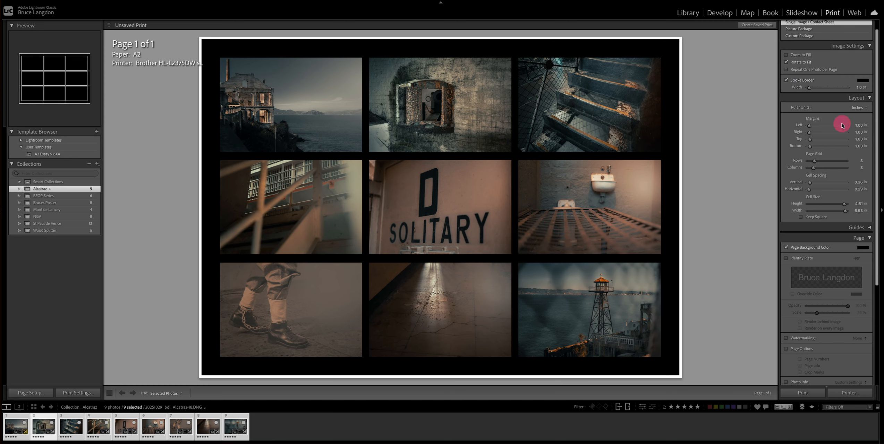
click(863, 82)
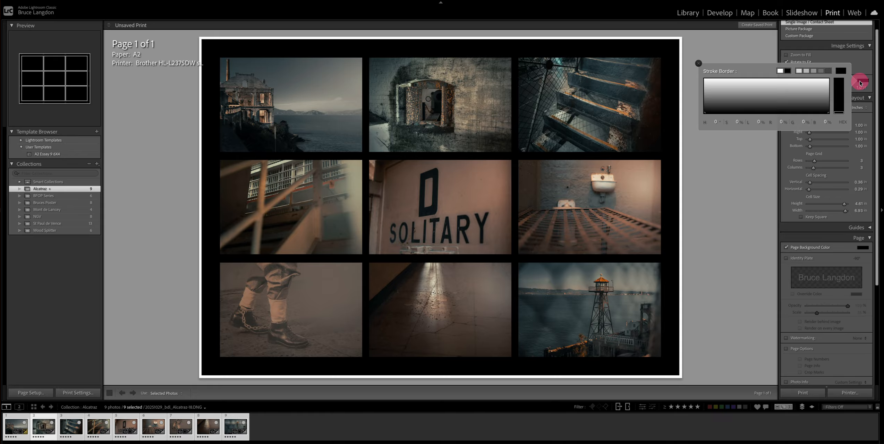
click(807, 71)
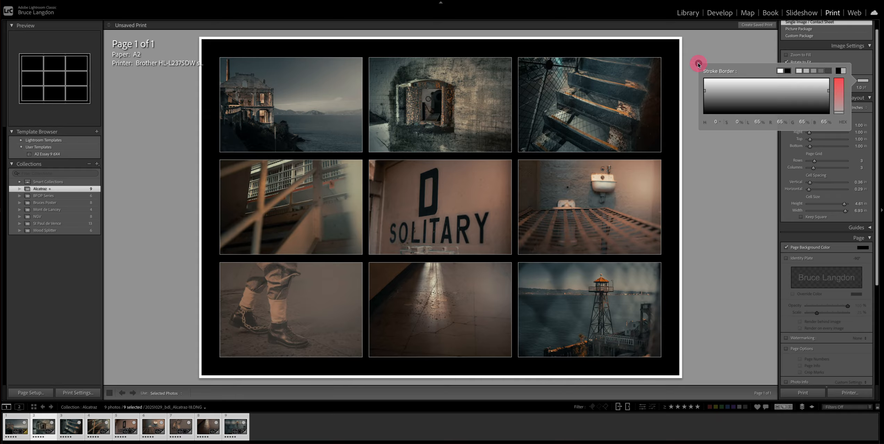
click(697, 63)
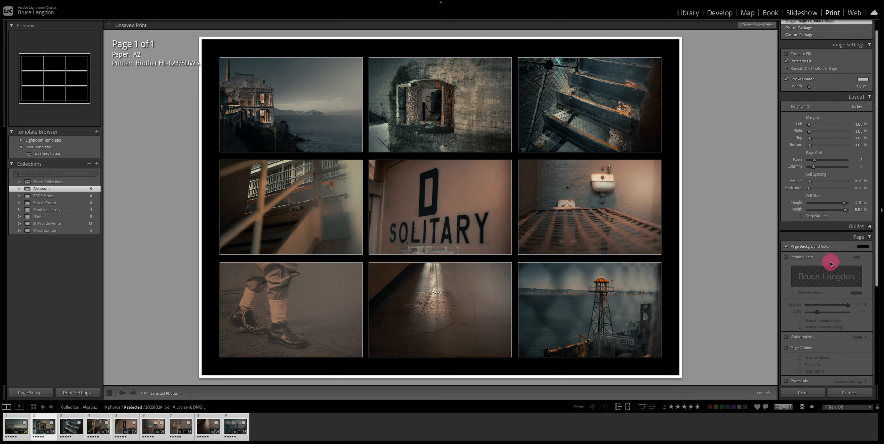
- Switch the print job output from Printer to JPEG File
scroll(830, 263, down, 5)
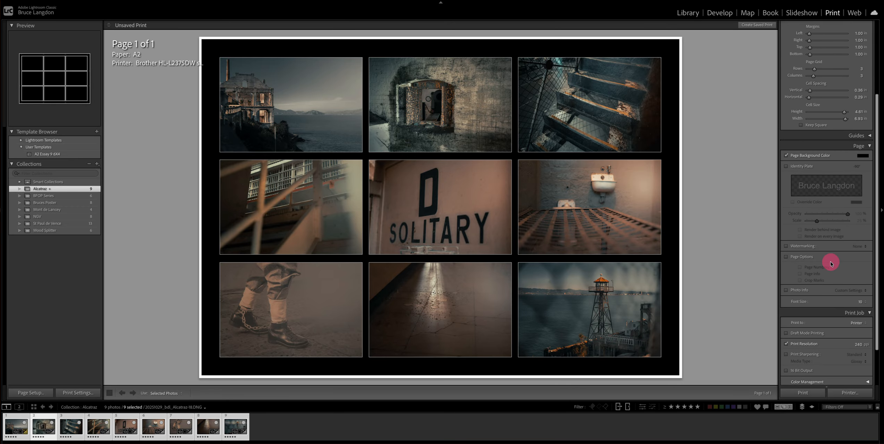
scroll(831, 264, down, 3)
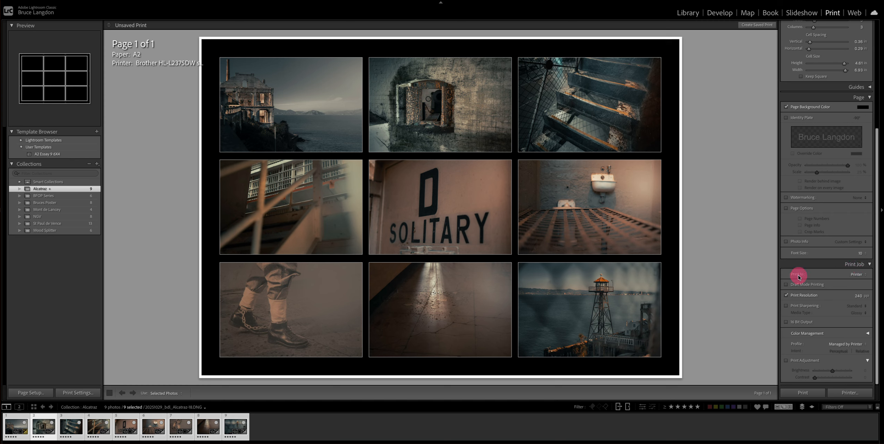
click(861, 276)
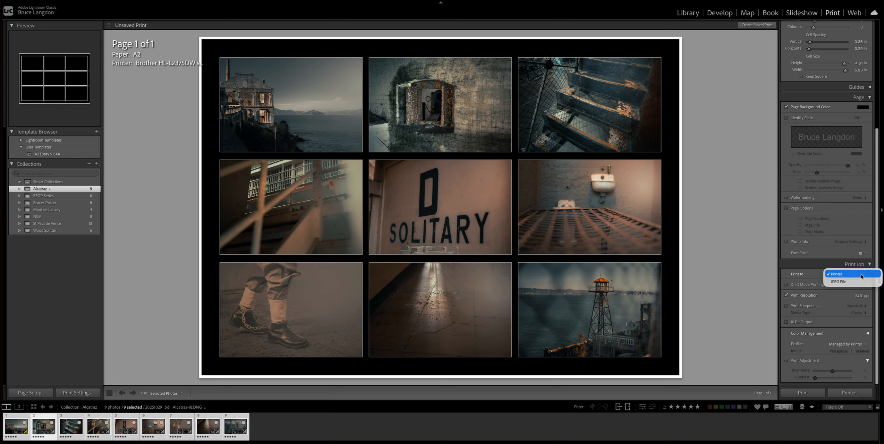
click(832, 283)
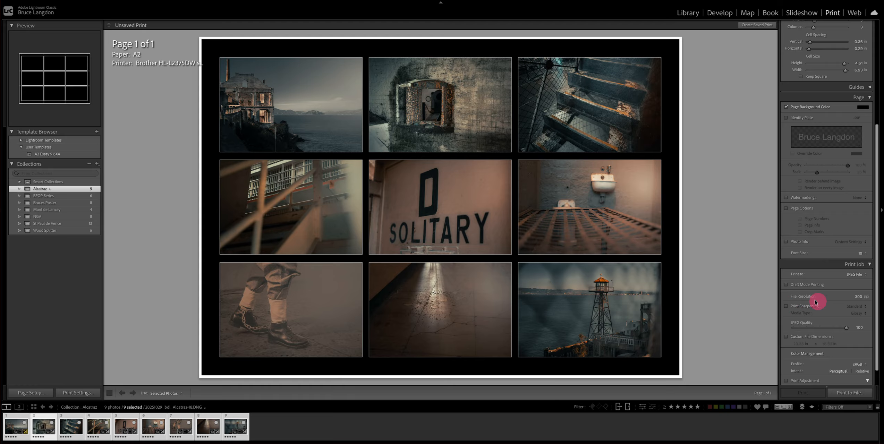
- Set the file resolution to 240 ppi
click(857, 297)
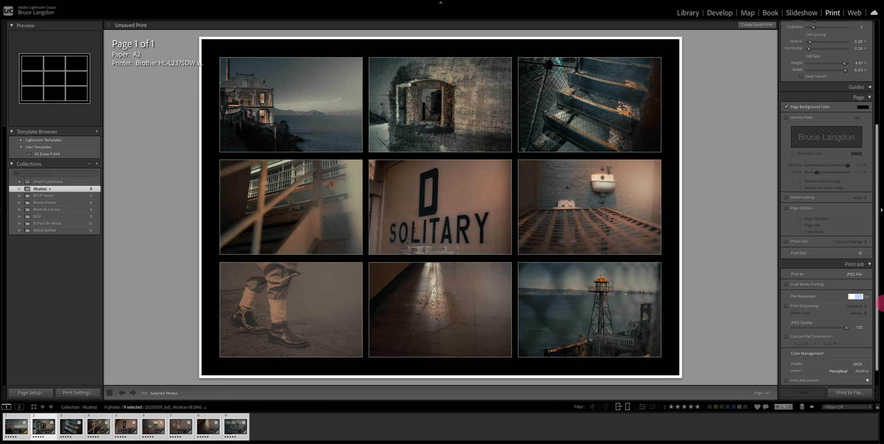
text(240)
click(834, 303)
- Print to file, naming it as the owner's Essay Poster and saving it to the Desktop
click(849, 393)
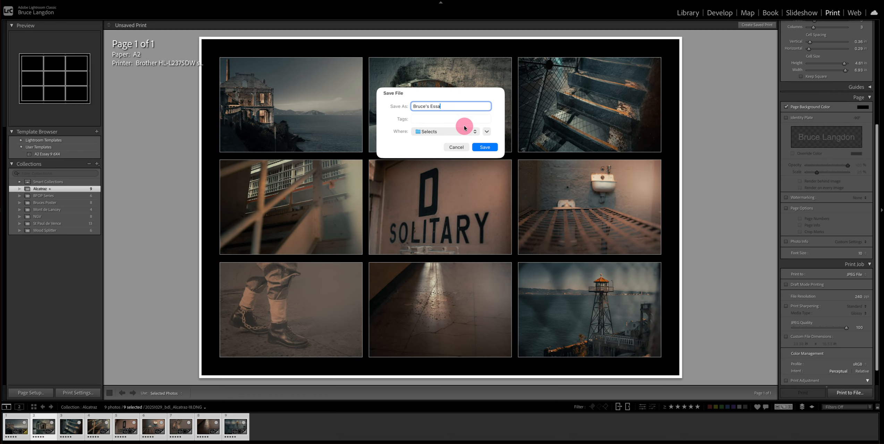
text(ter)
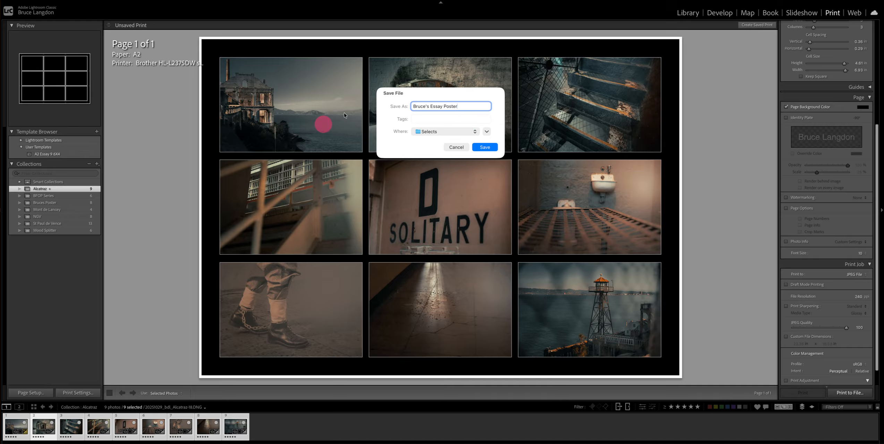
click(443, 132)
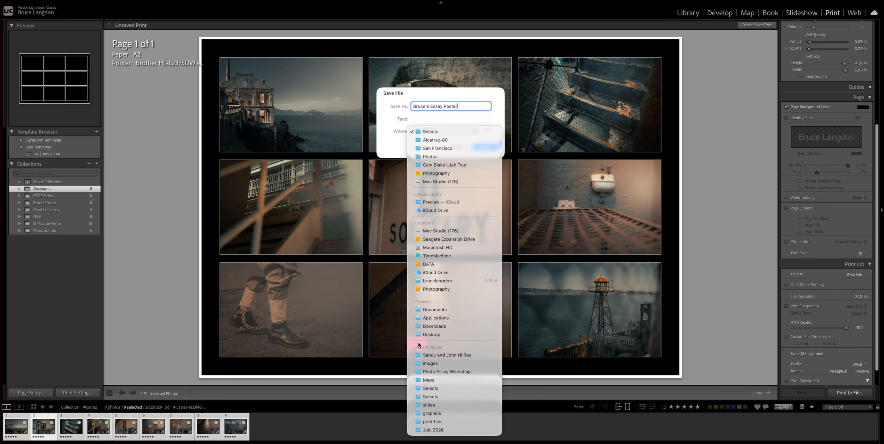
click(429, 335)
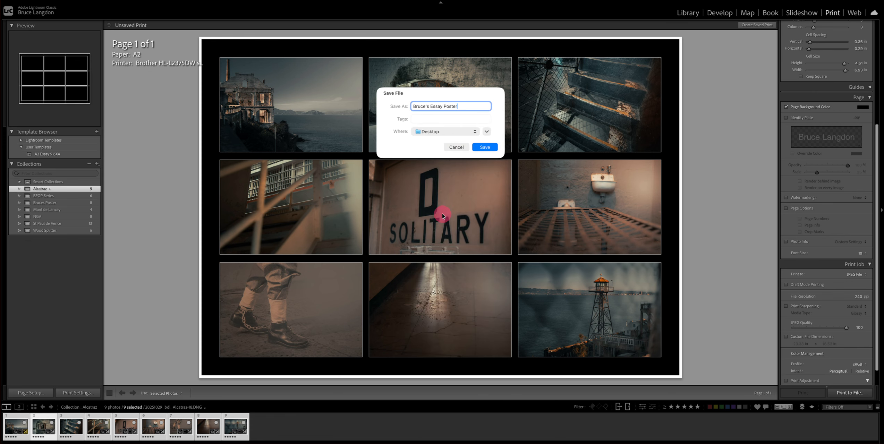
click(490, 150)
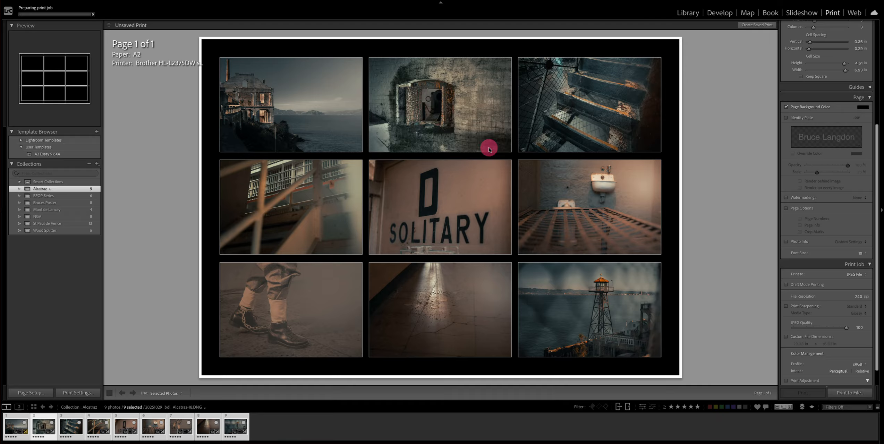